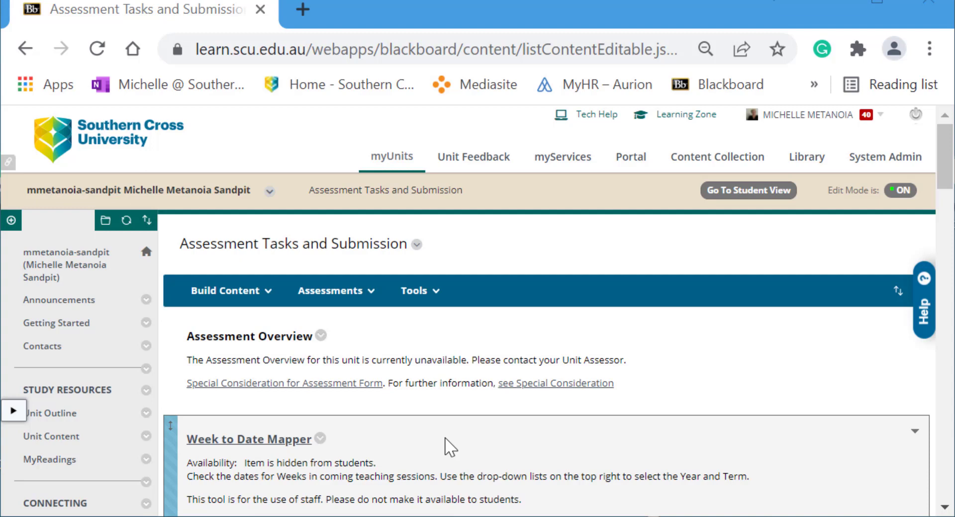
Step: Open the Quiz 1 Trees and plants test for editing from the Assessment Tasks and Submission page
scroll(116, 361, down, 2)
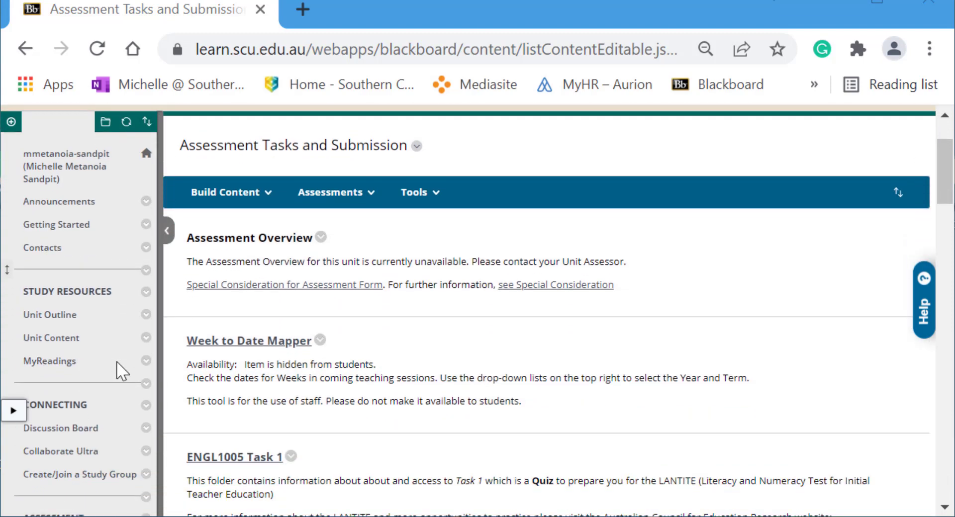
scroll(116, 361, down, 3)
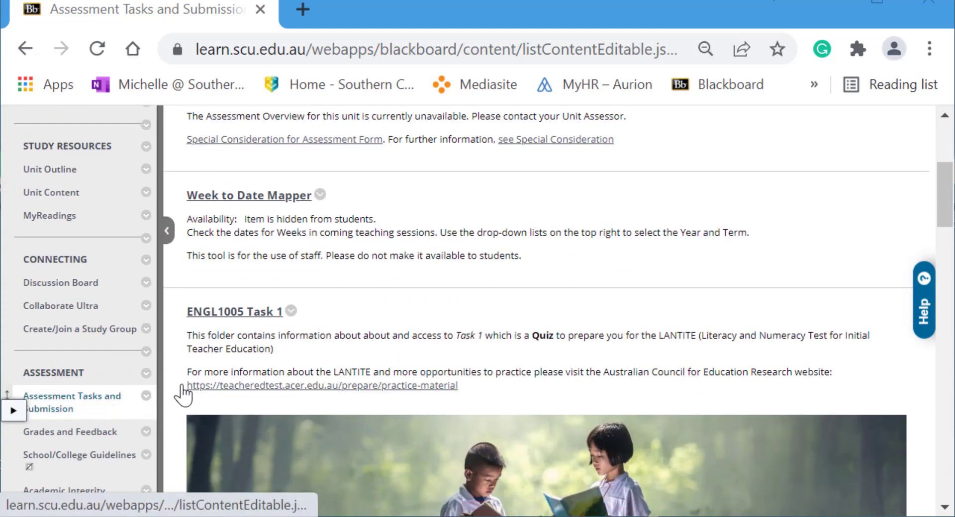
scroll(518, 273, up, 4)
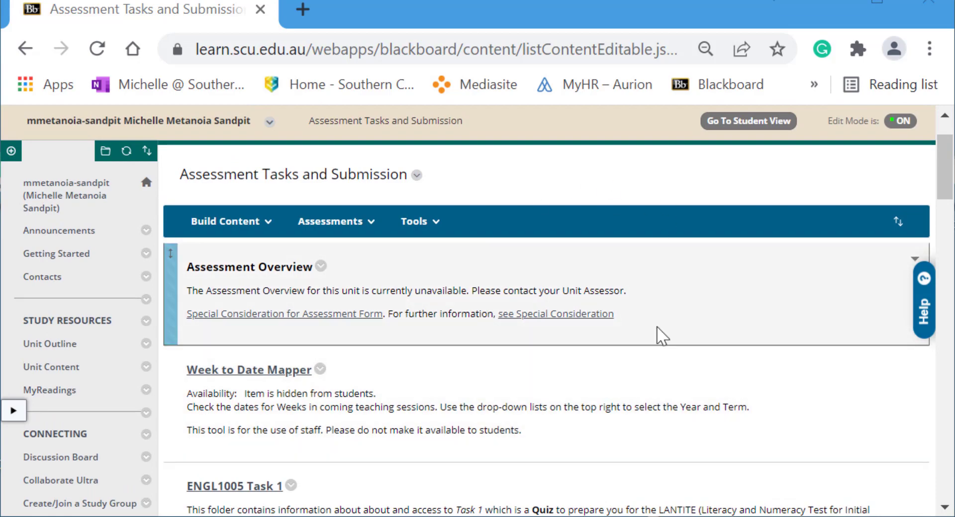
scroll(480, 390, down, 9)
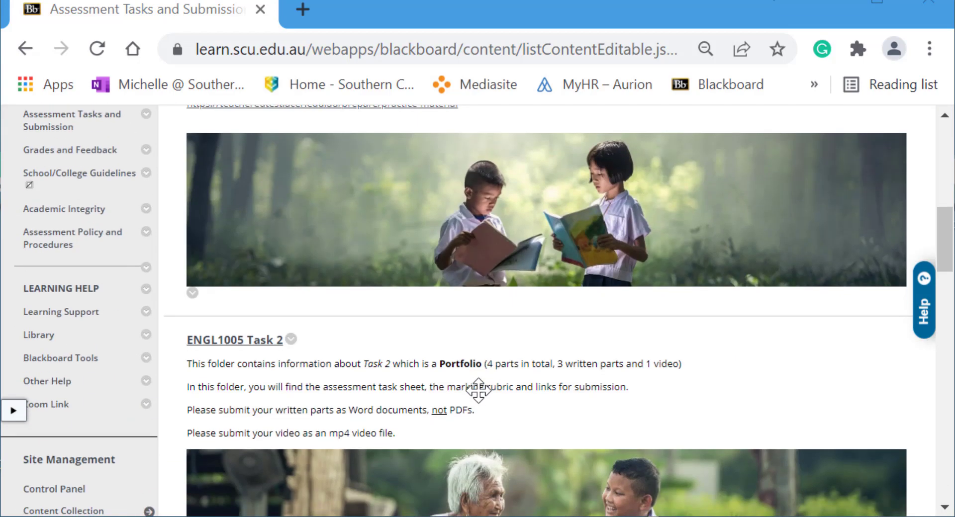
scroll(478, 391, down, 15)
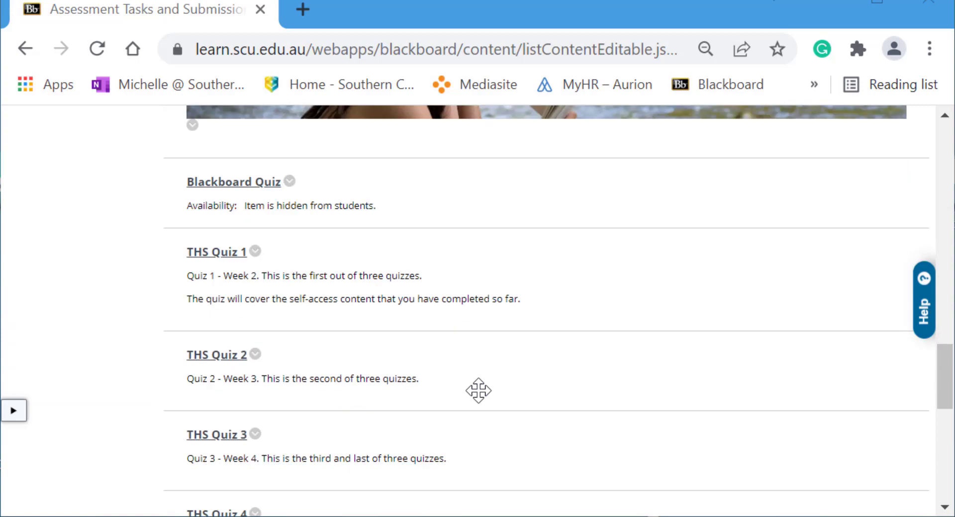
scroll(479, 390, down, 12)
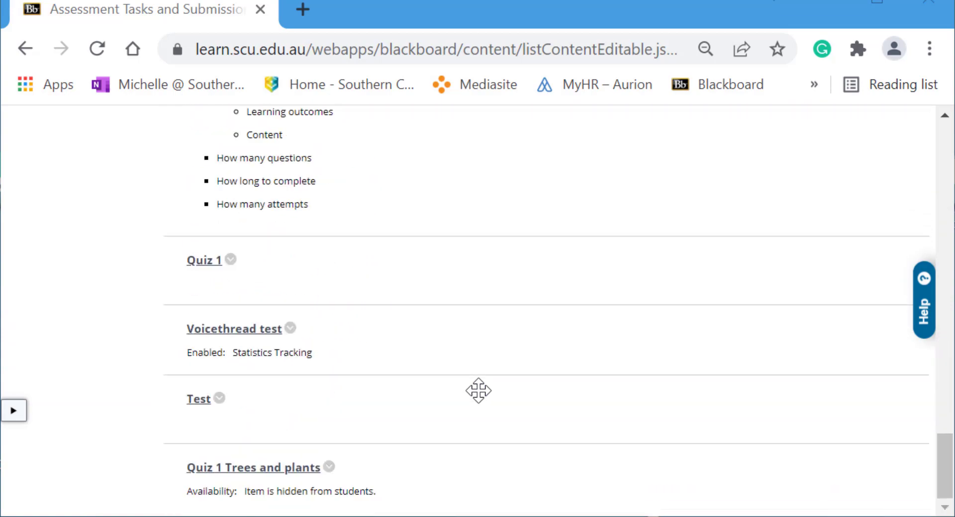
click(328, 468)
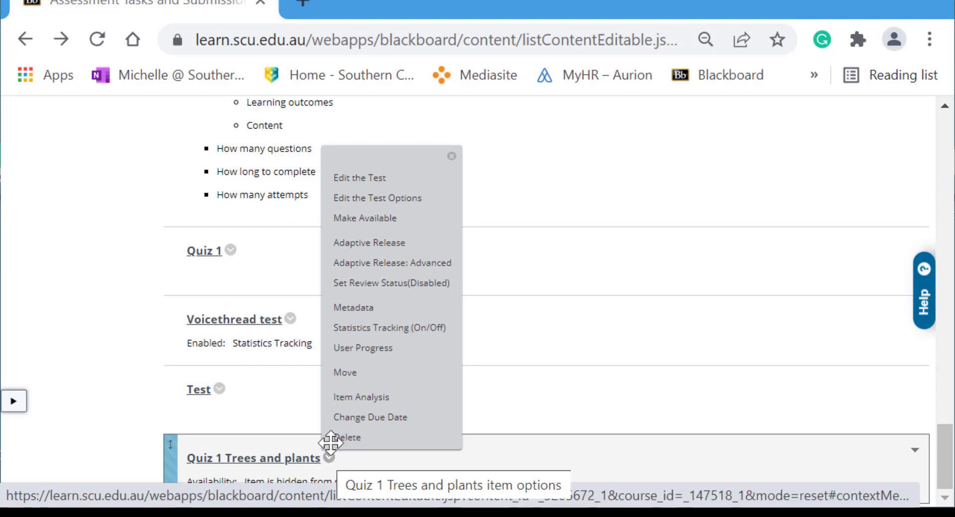
click(379, 183)
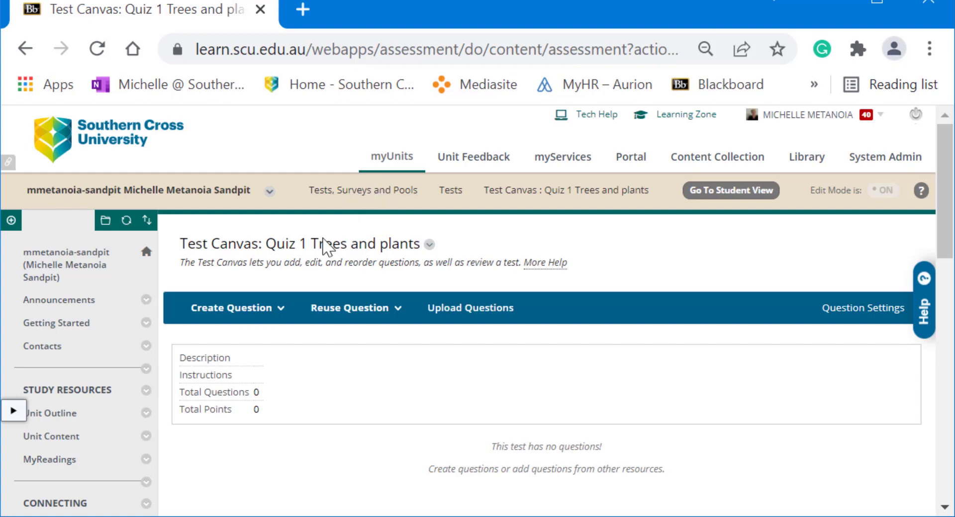
Step: Start creating a Multiple Choice question in the Quiz 1 Trees and plants test
click(219, 306)
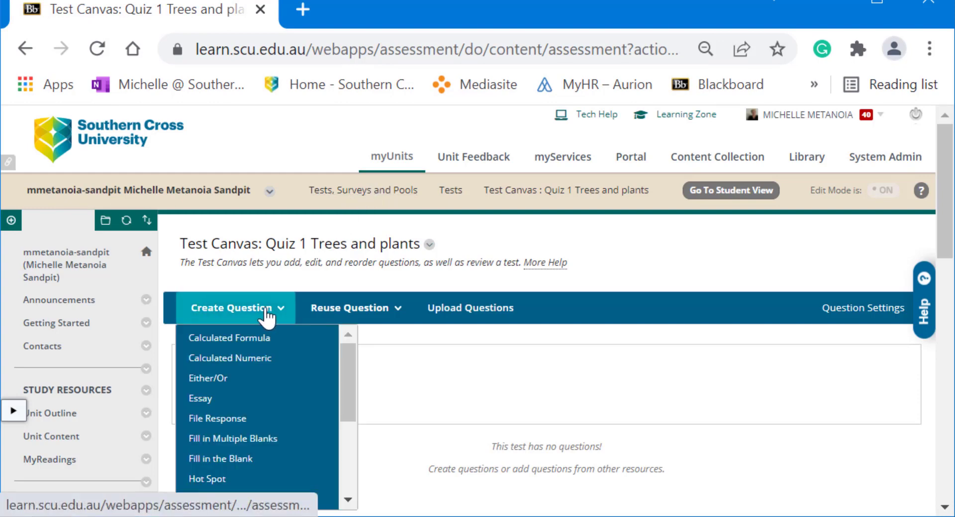
click(343, 308)
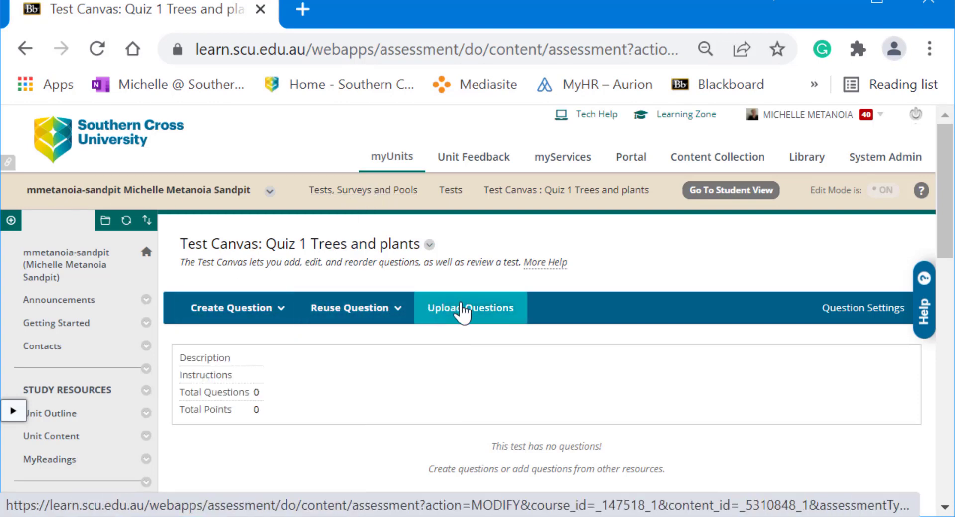
mouse_move(273, 309)
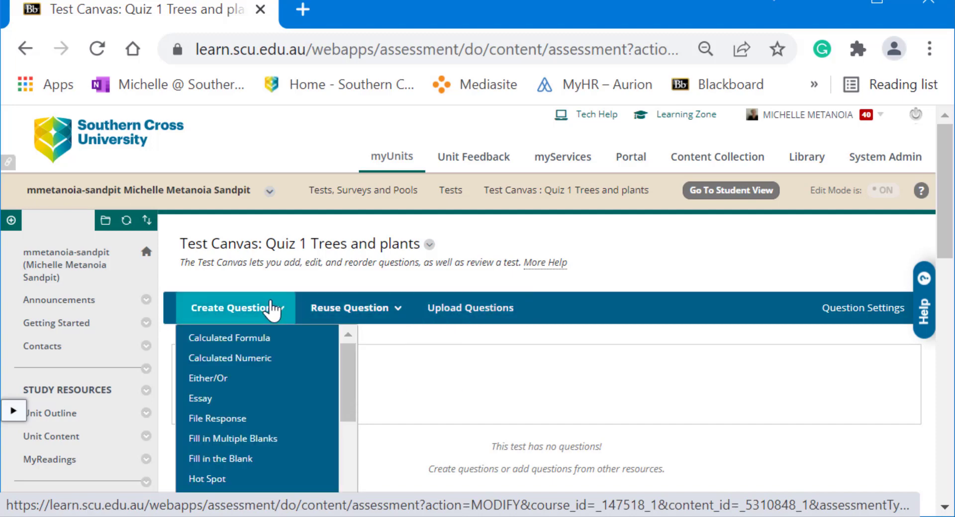
scroll(268, 398, down, 2)
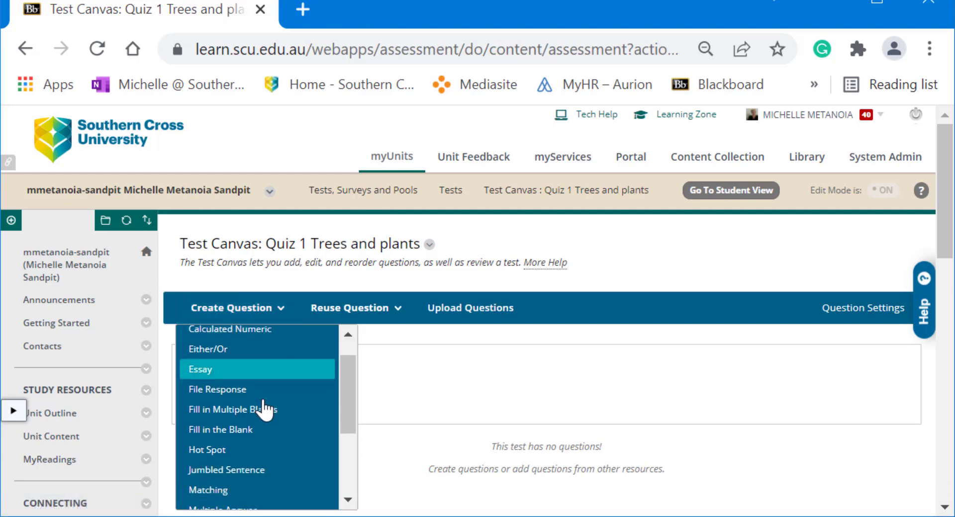
scroll(263, 409, down, 1)
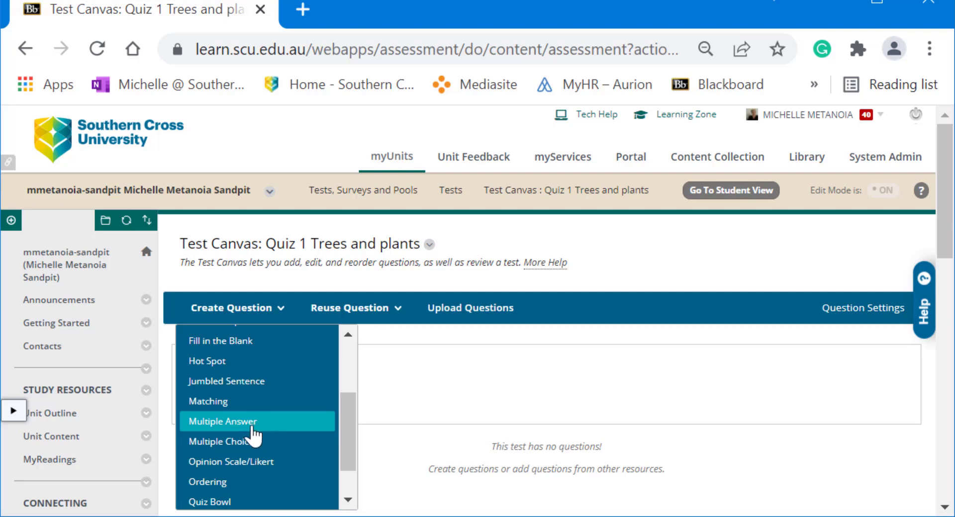
click(242, 440)
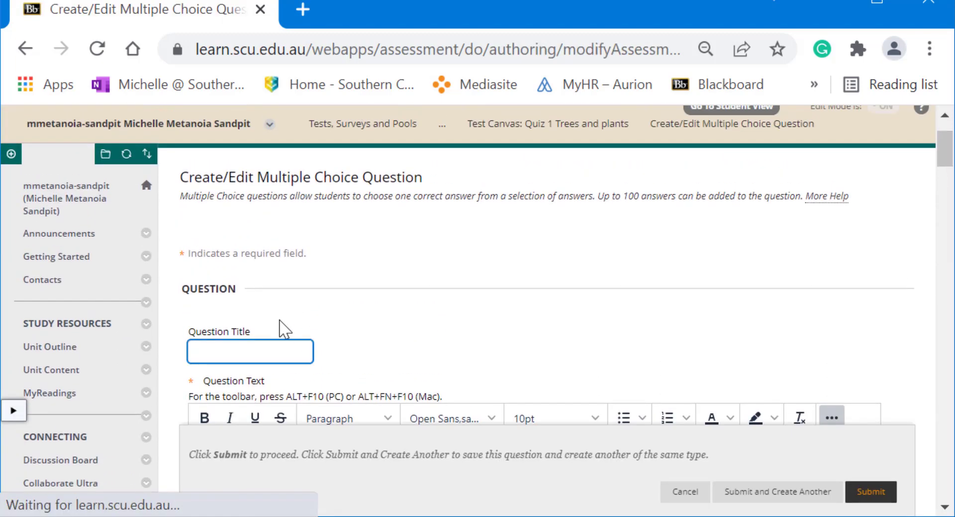
Step: Title the question Q1.1 and enter the question text "Context" with "Question?" on a new line below
click(259, 352)
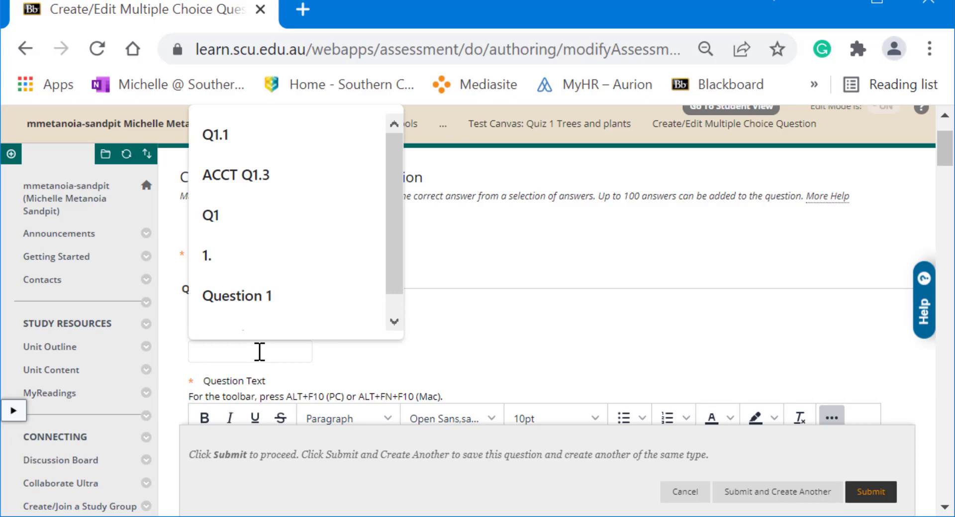
click(228, 135)
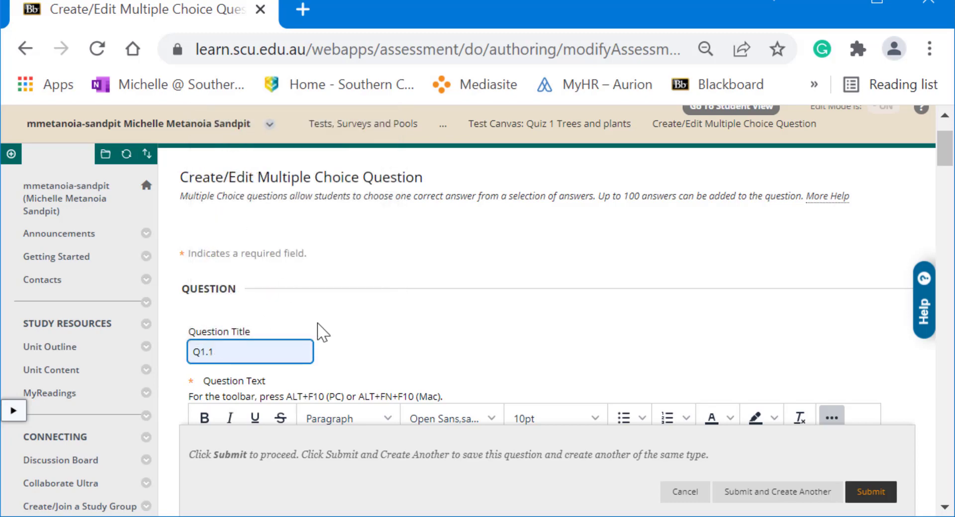
scroll(318, 323, down, 2)
scroll(318, 323, down, 2)
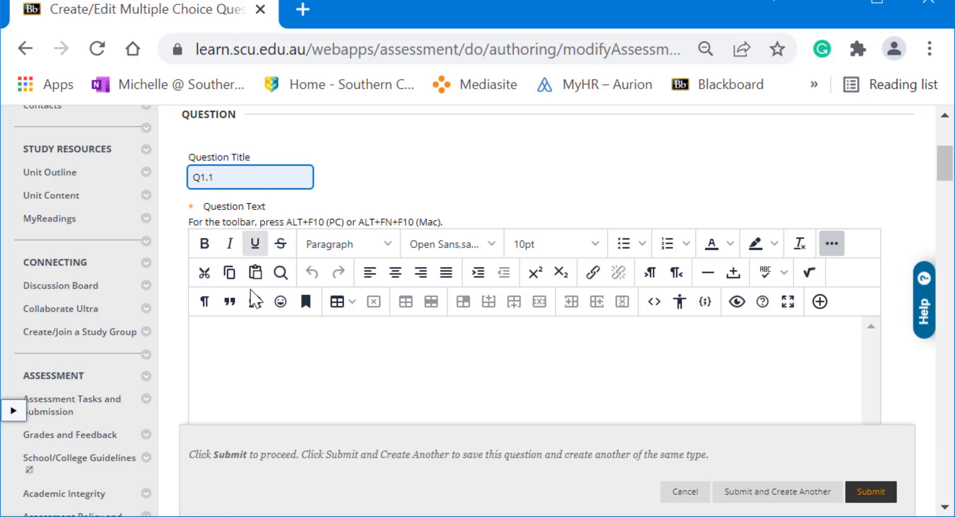
click(242, 332)
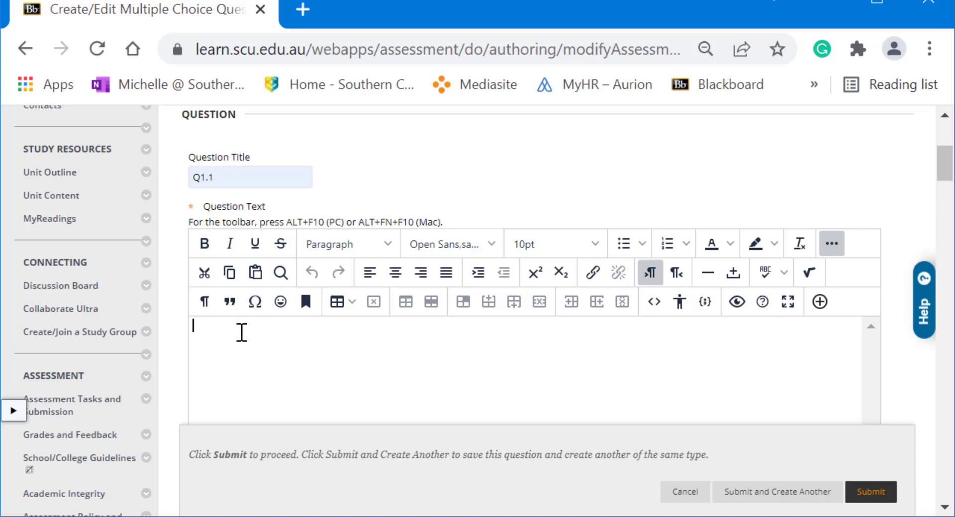
text(Context)
key(Return)
text(Question?)
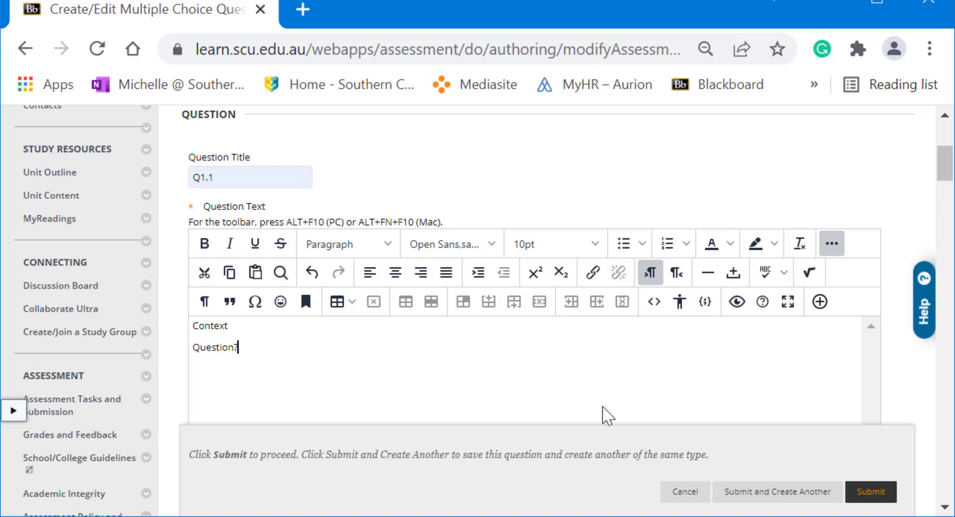
Step: Review the answer numbering choices and set the question's answers to show in random order
scroll(469, 363, down, 6)
scroll(469, 362, down, 8)
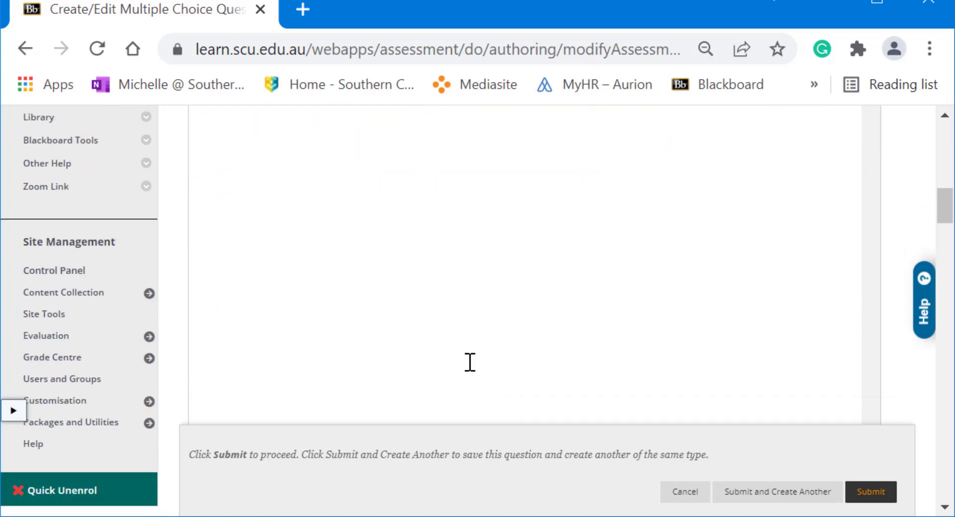
scroll(470, 363, down, 3)
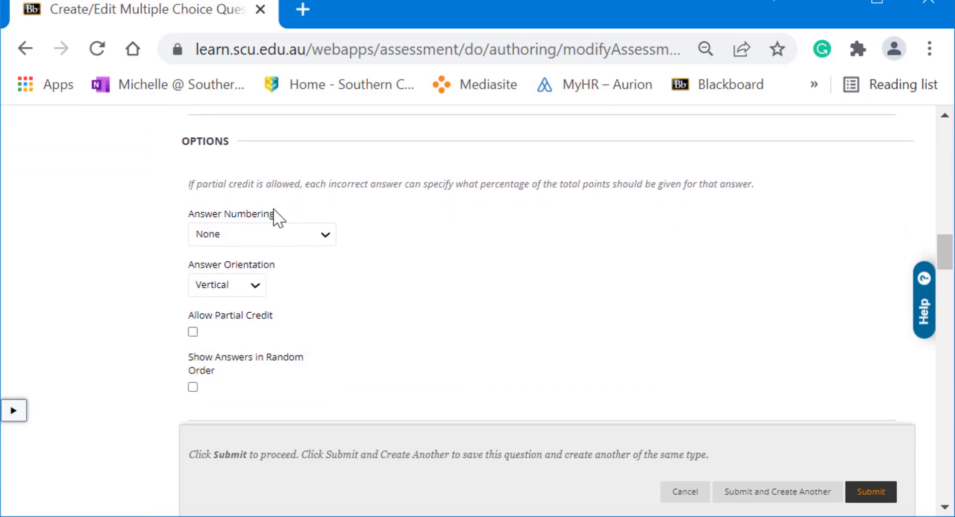
click(291, 238)
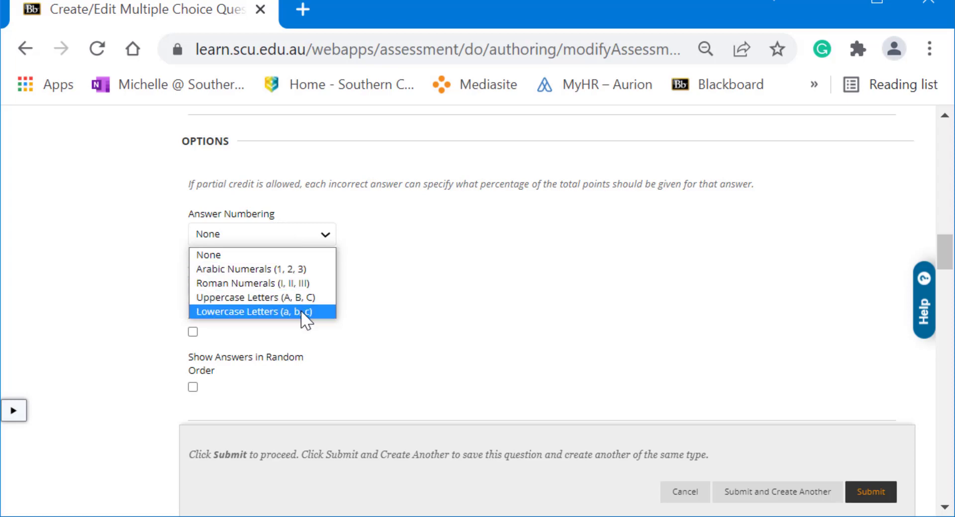
click(326, 236)
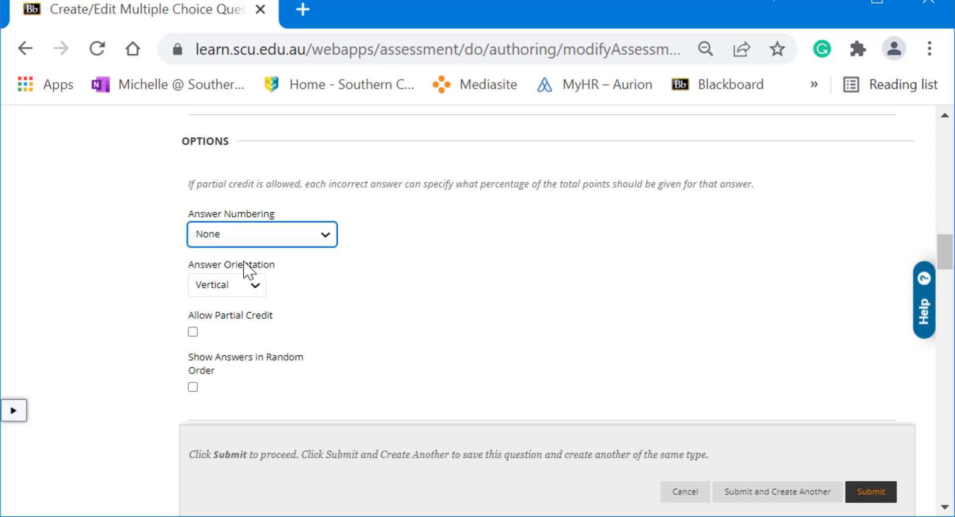
click(306, 281)
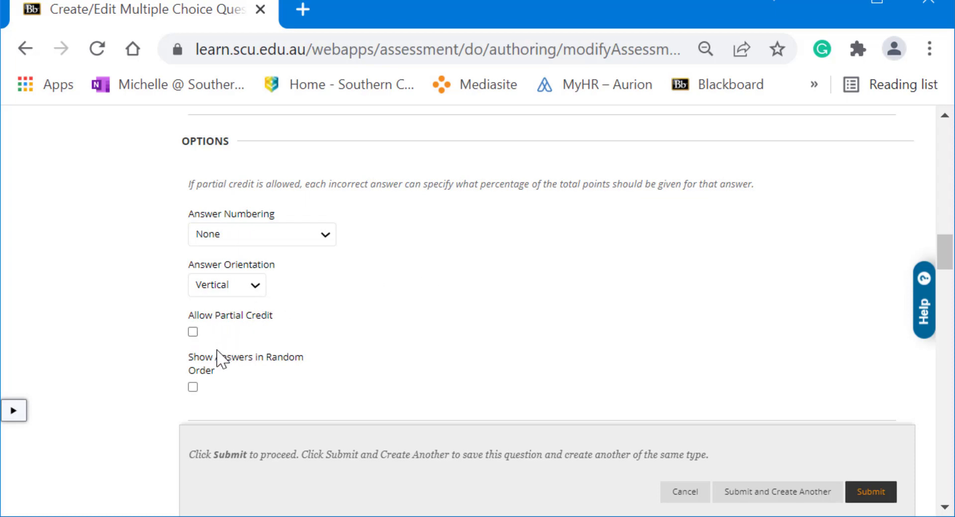
click(193, 388)
Step: View the choices for the number of answers and enter "1" as the text of Answer 1
scroll(225, 389, down, 5)
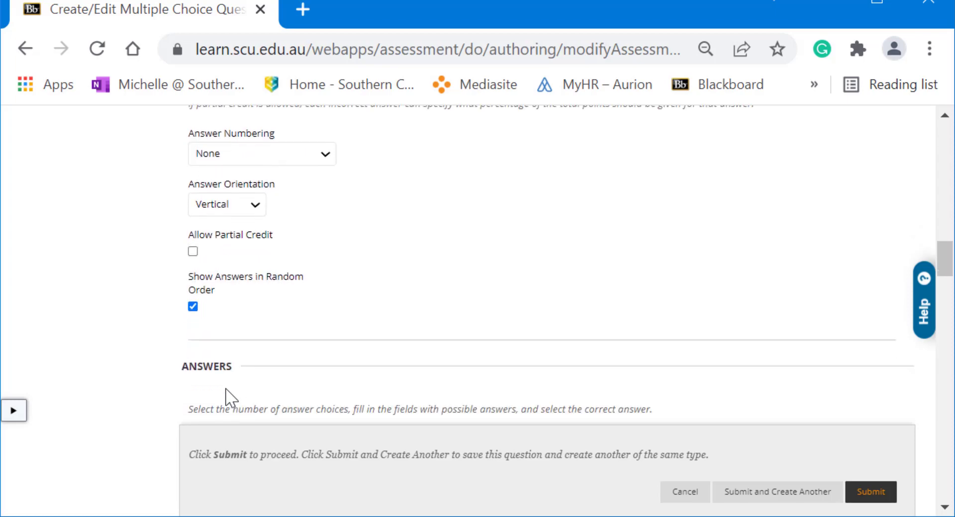
scroll(227, 398, down, 1)
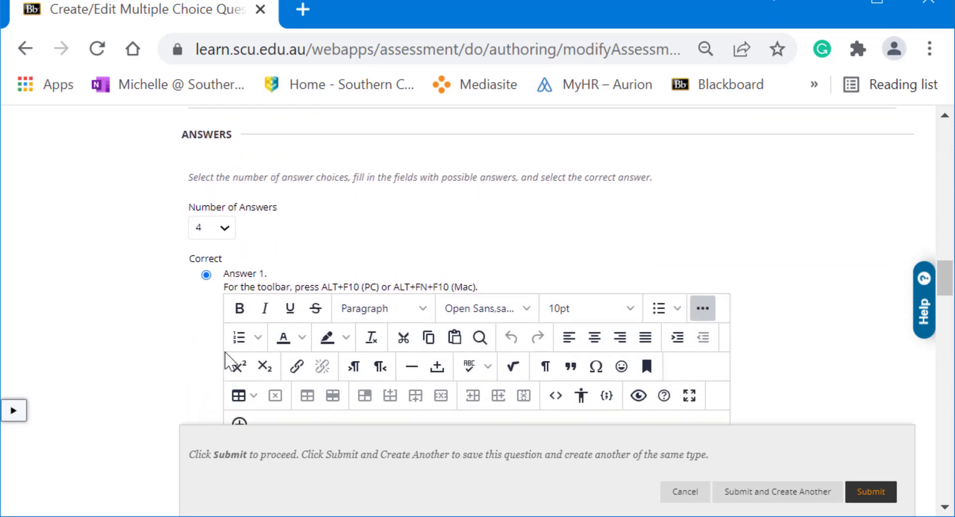
click(224, 228)
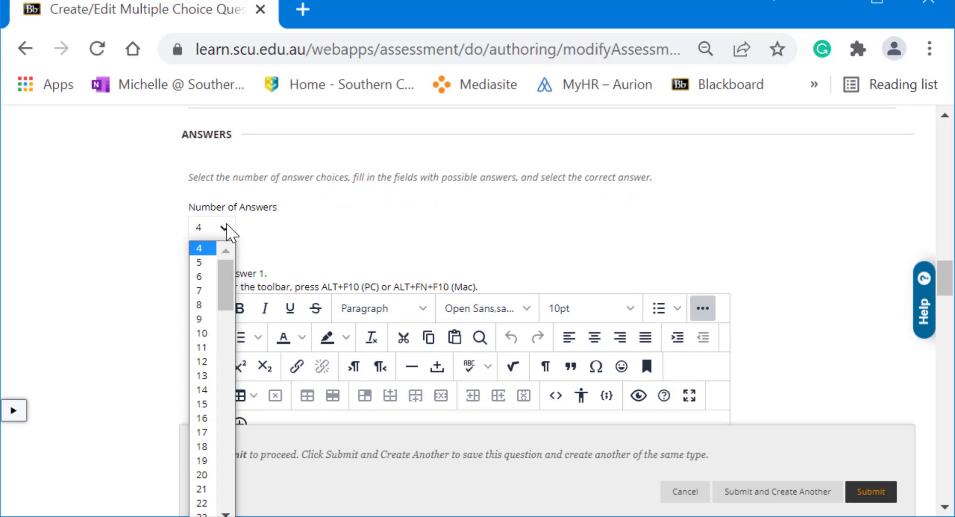
click(226, 227)
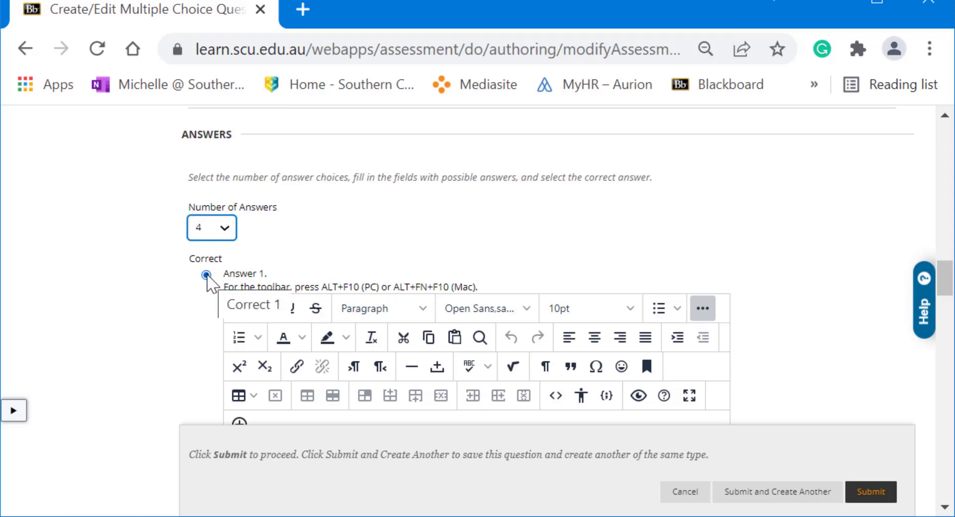
click(207, 303)
scroll(206, 304, down, 2)
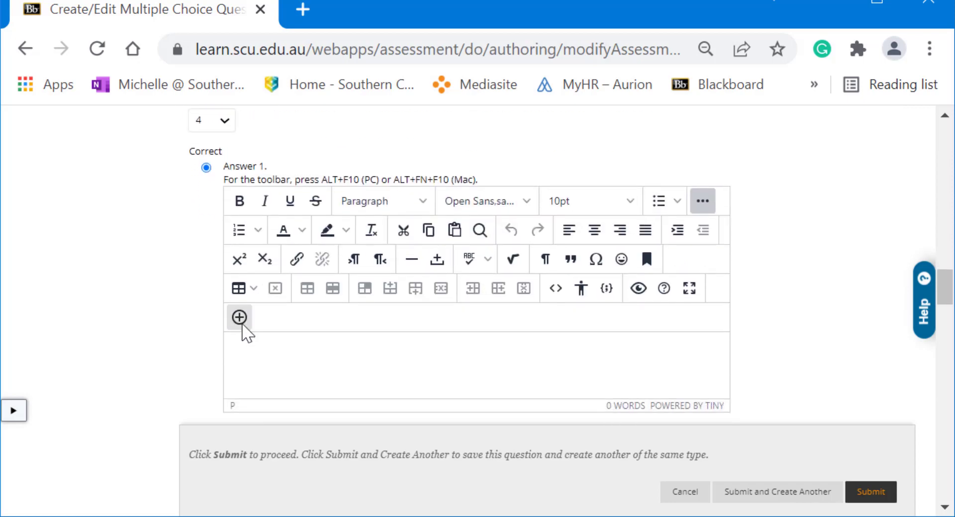
click(259, 357)
text(1)
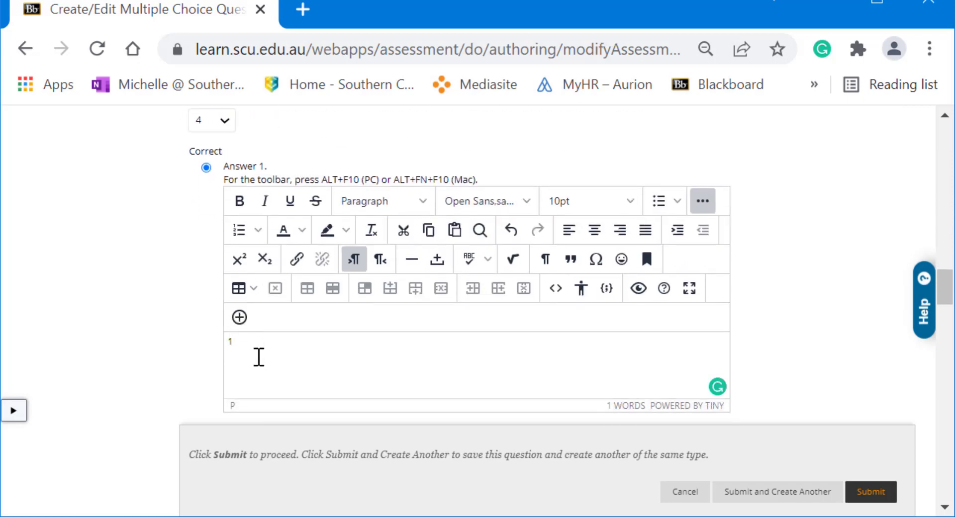
Step: Enter "2" as the text of Answer 2 and "3" as the text of Answer 3
scroll(259, 357, down, 6)
click(258, 357)
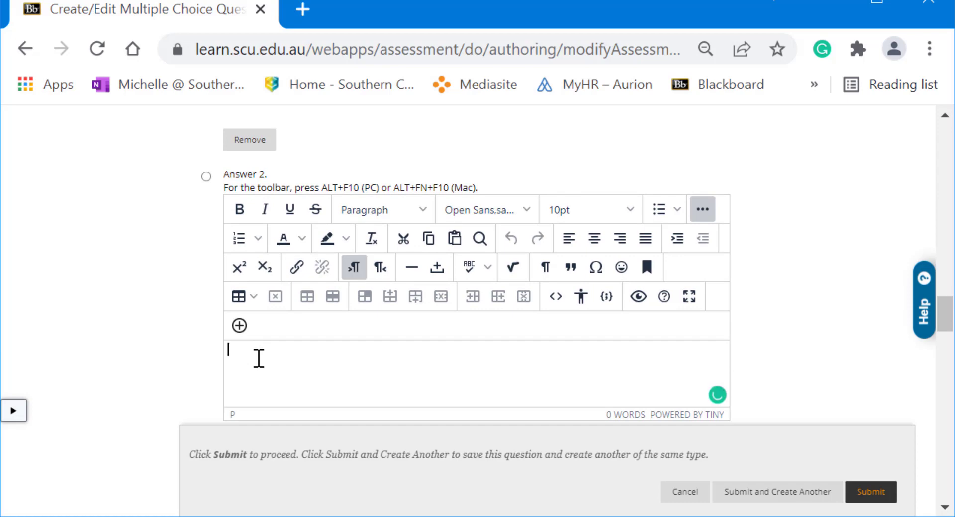
text(2)
scroll(259, 358, down, 2)
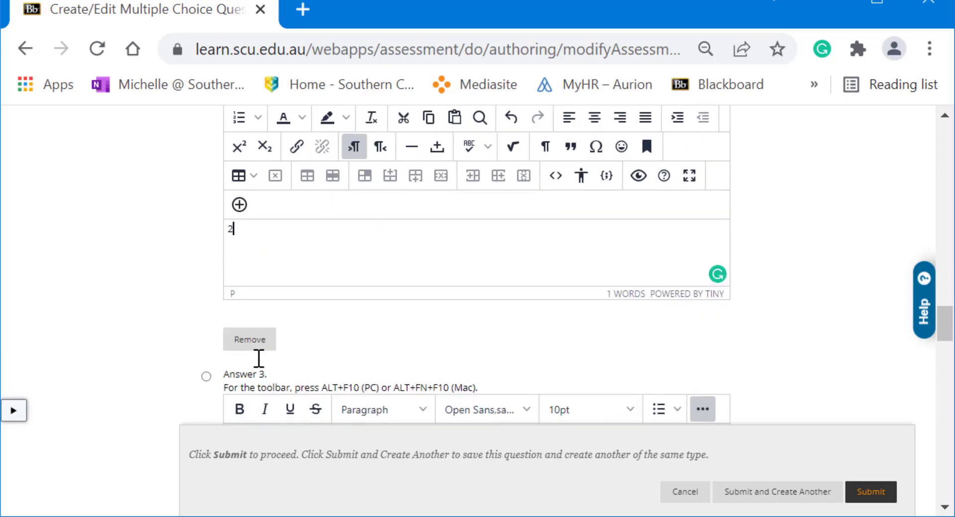
scroll(258, 359, down, 3)
click(254, 380)
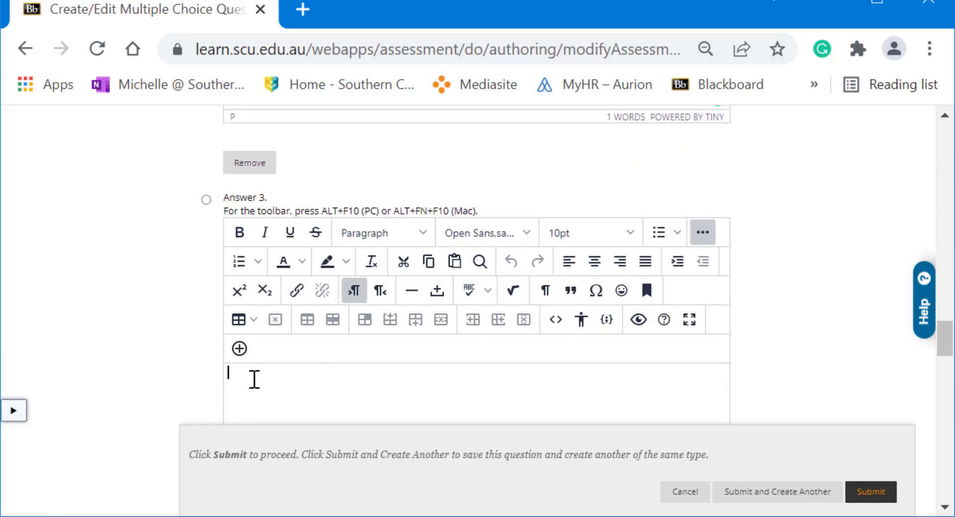
text(3)
click(206, 200)
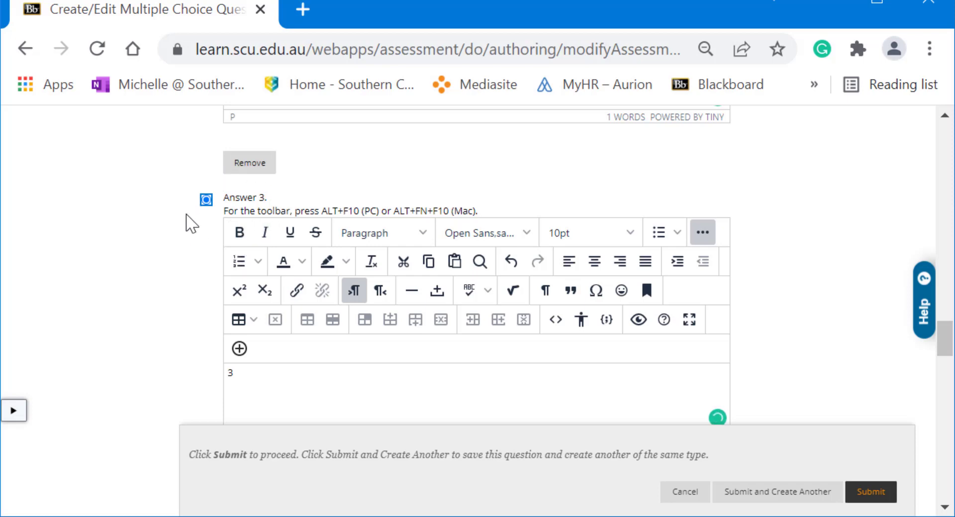
click(245, 386)
scroll(245, 386, down, 4)
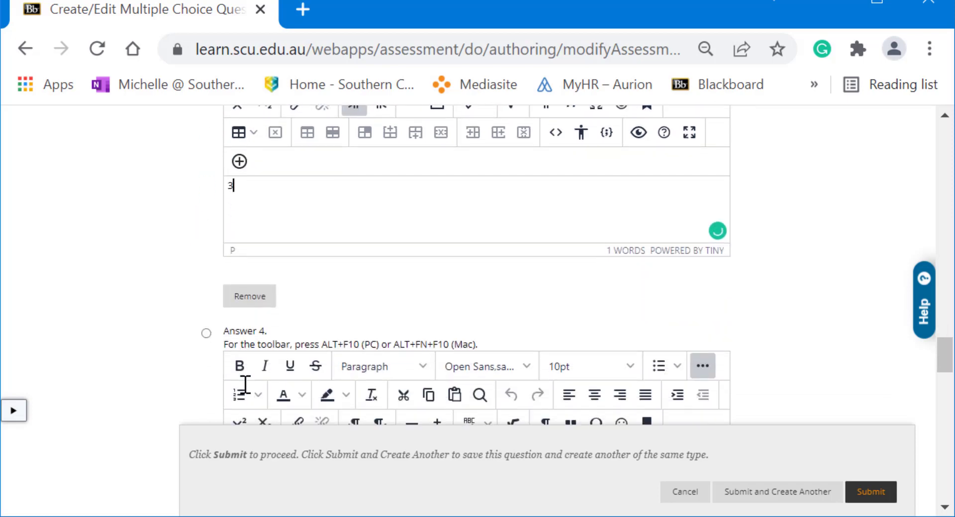
Step: Enter "4" as the text of Answer 4
scroll(245, 385, down, 3)
click(245, 386)
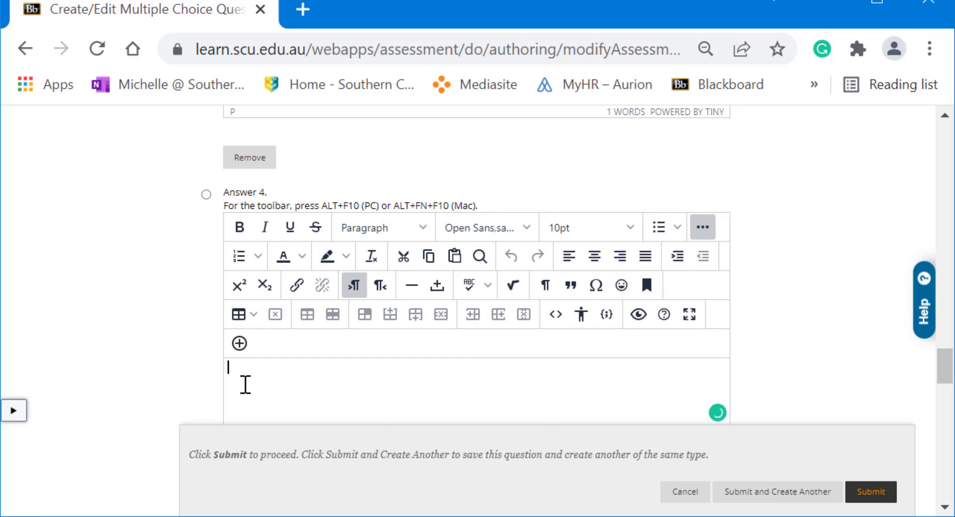
text(4)
scroll(245, 385, down, 2)
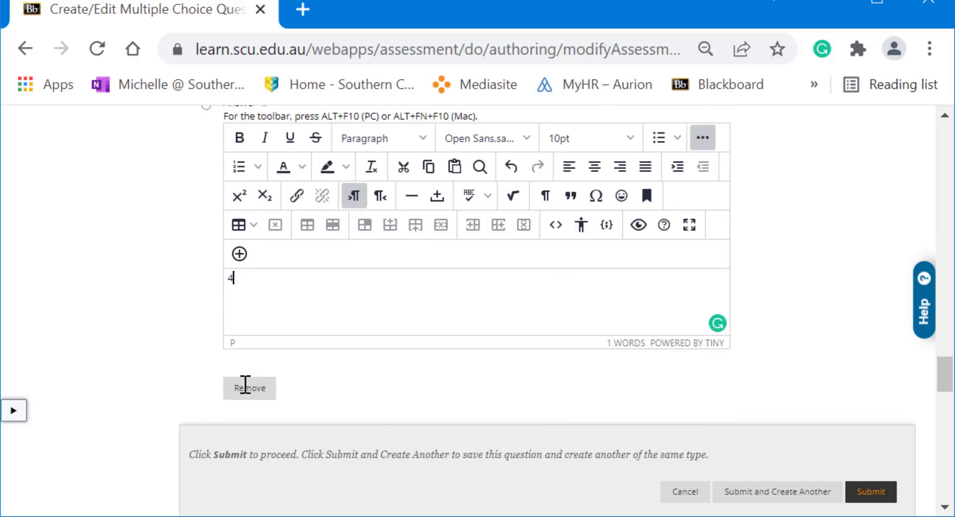
Step: Review the correct and incorrect response feedback fields and the categories and keywords options, opening the tag entry for Categories
scroll(245, 386, down, 7)
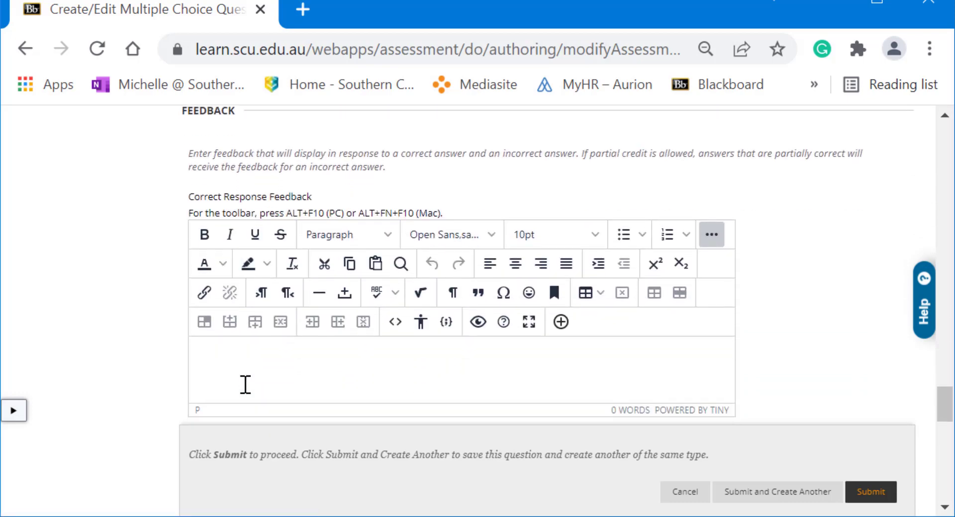
scroll(245, 386, up, 1)
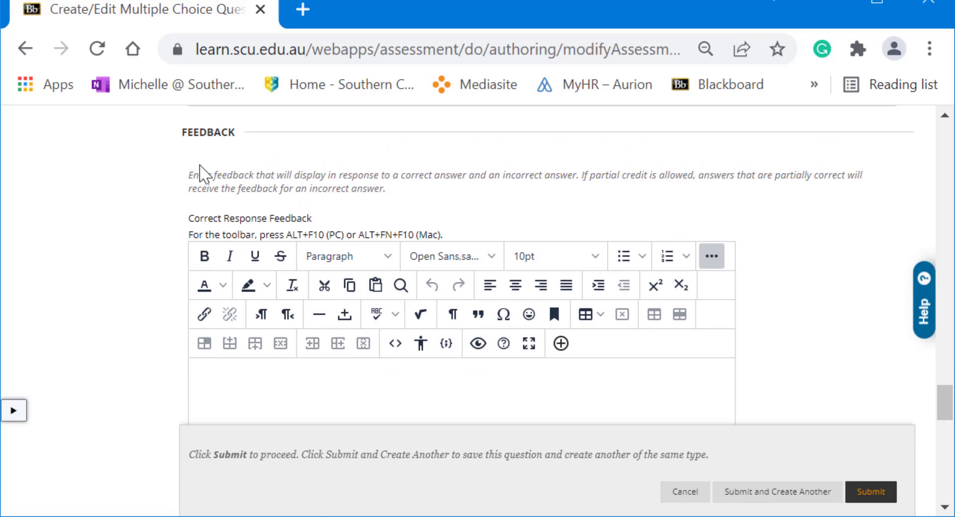
scroll(288, 218, down, 2)
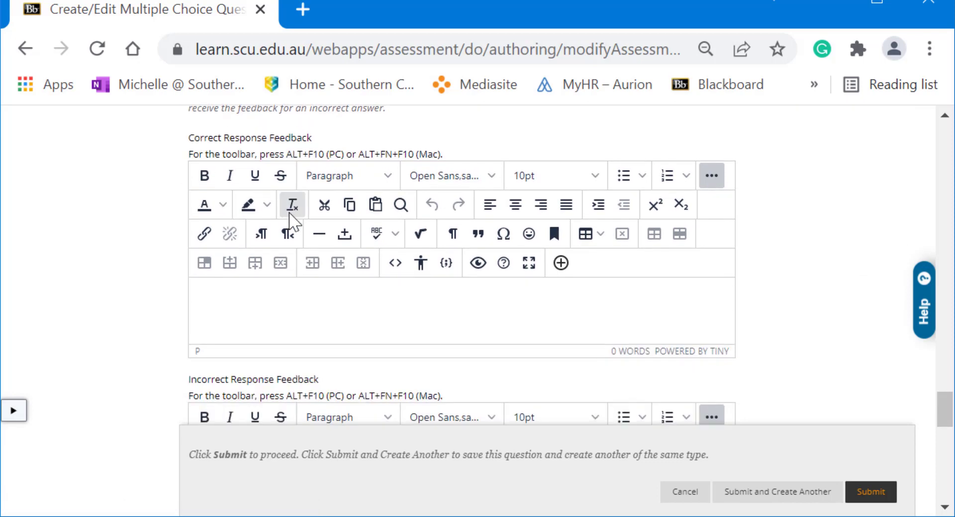
scroll(289, 219, down, 2)
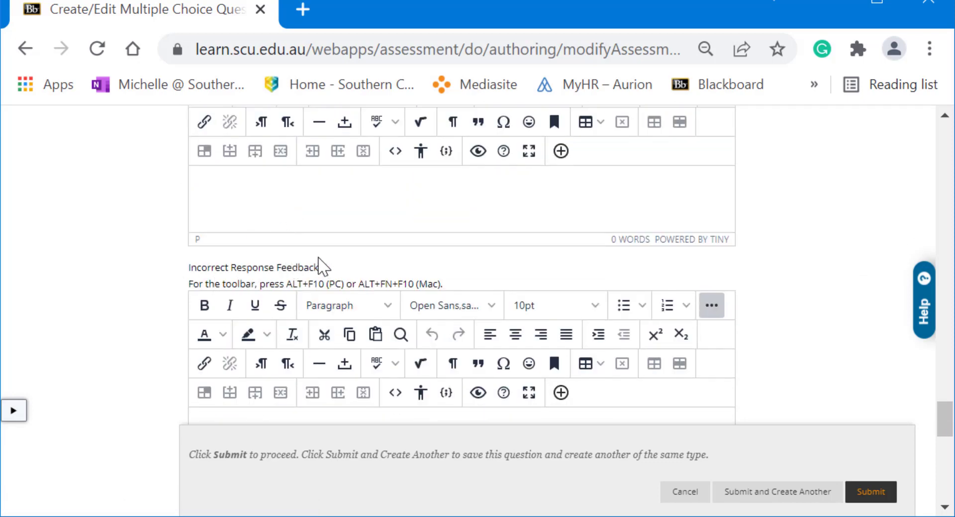
scroll(318, 258, up, 4)
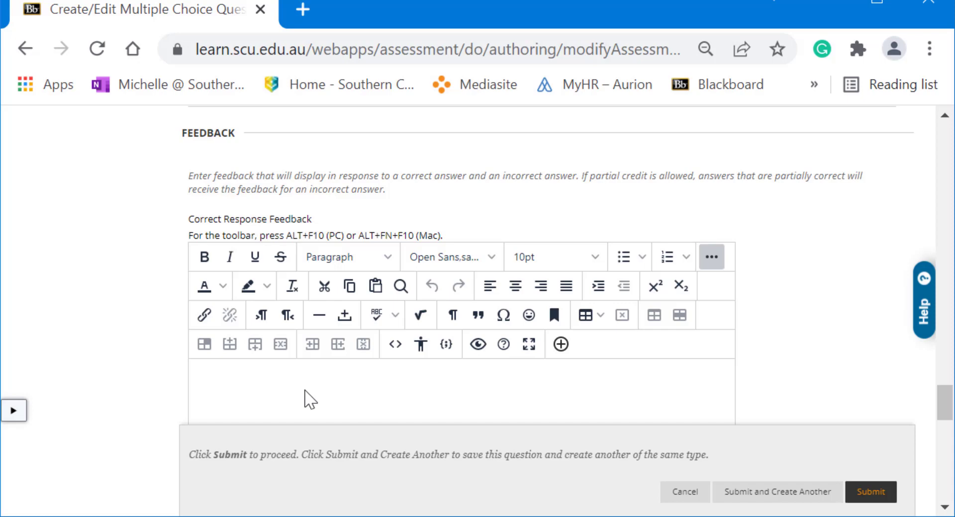
scroll(305, 398, down, 8)
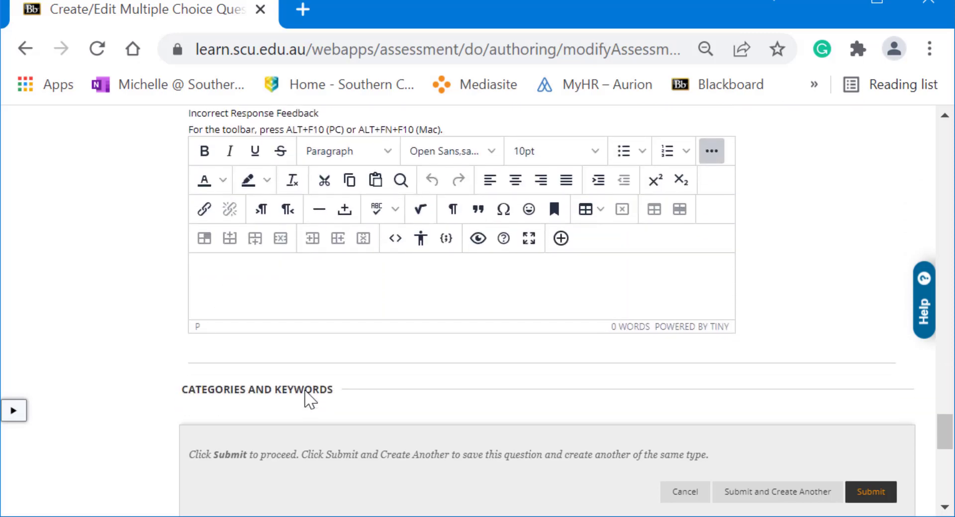
scroll(309, 398, down, 4)
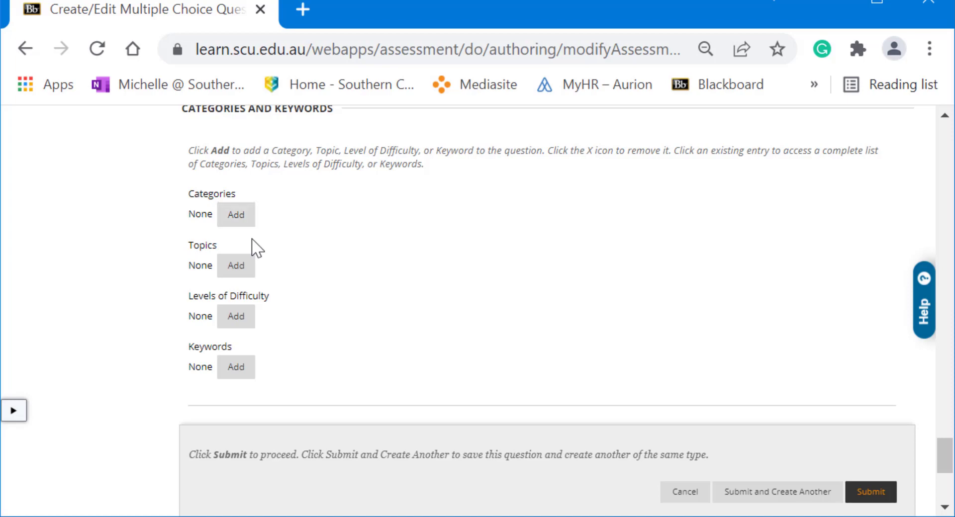
click(237, 215)
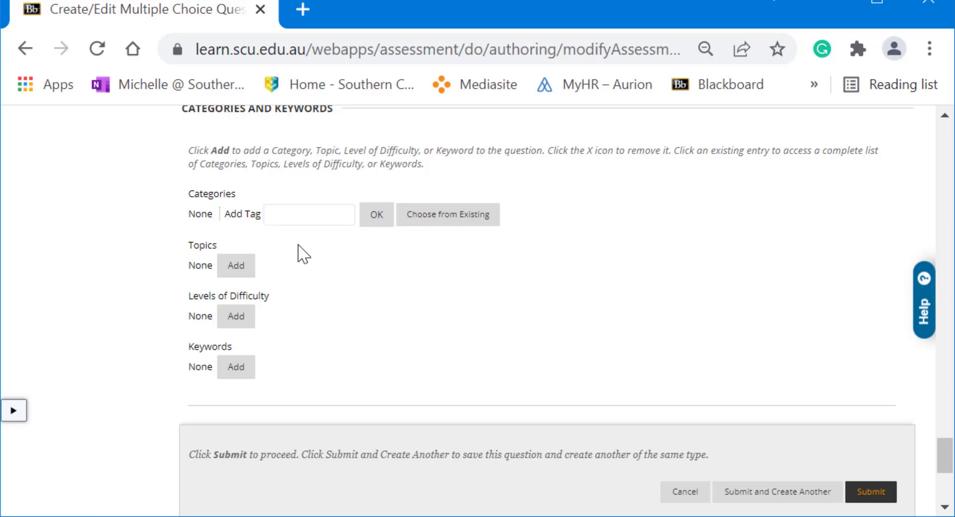
Step: Check the Instructor Notes section and submit the multiple choice question to the test
scroll(349, 247, down, 5)
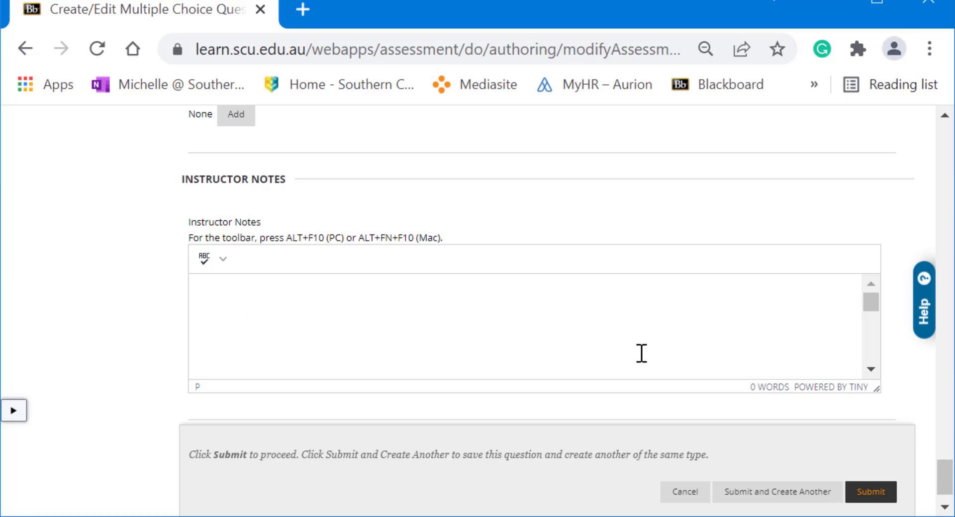
scroll(639, 355, down, 2)
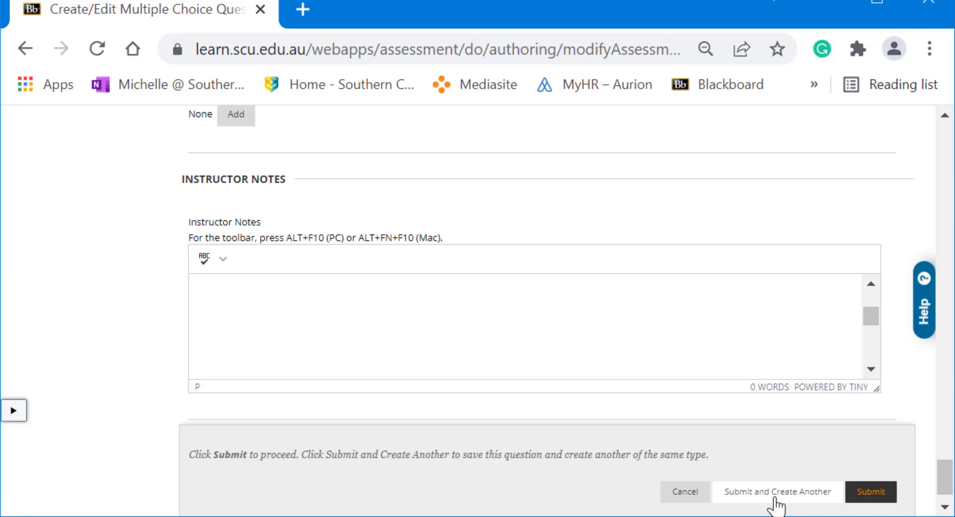
click(866, 493)
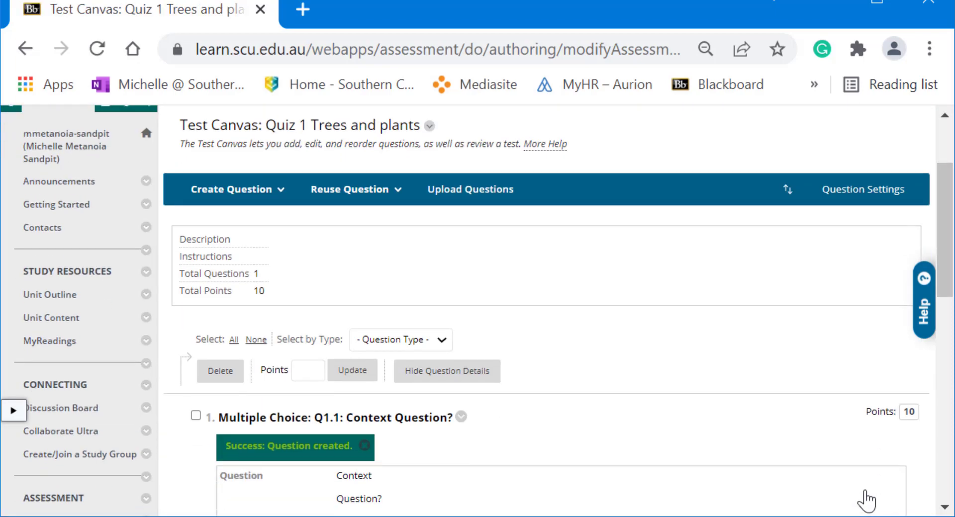
Step: Check the question text, answers and marked correct answer of the new question Q1.1 on the test canvas
scroll(865, 500, down, 5)
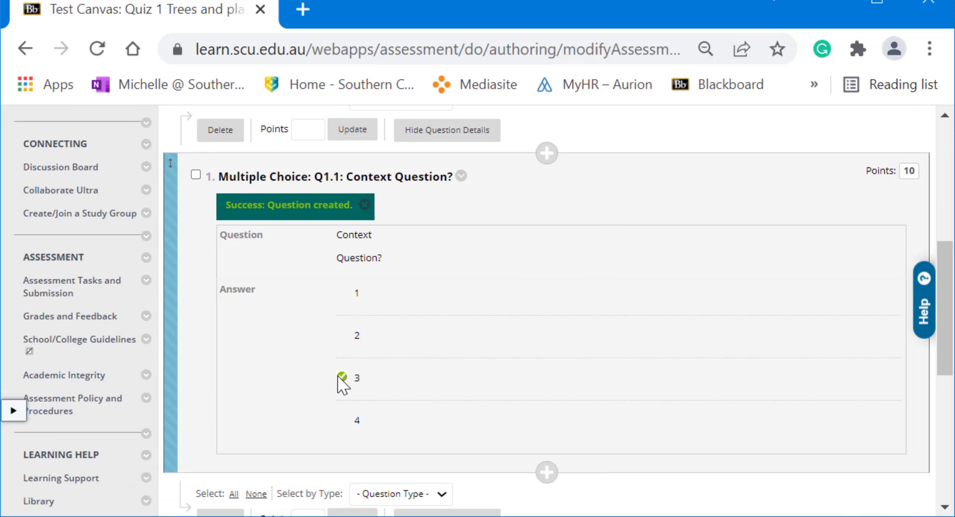
scroll(548, 475, up, 1)
scroll(548, 479, up, 4)
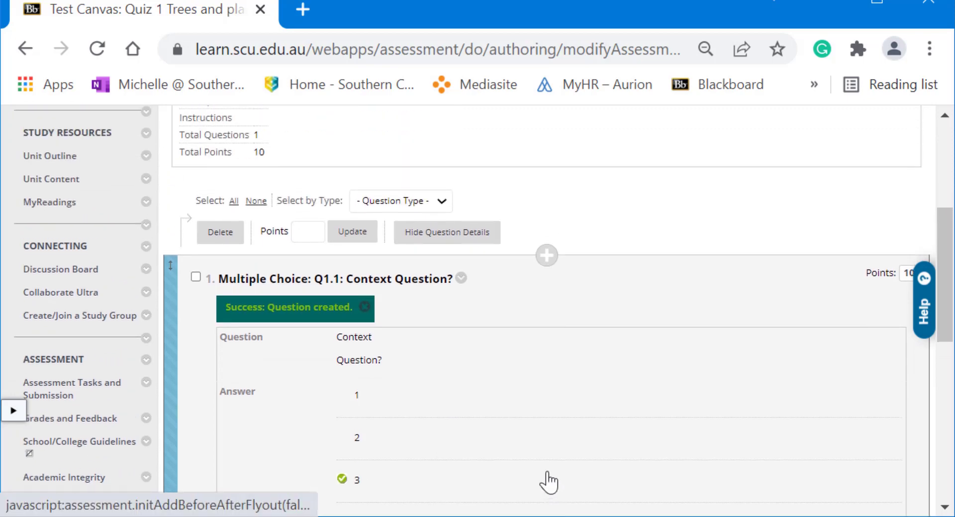
click(245, 184)
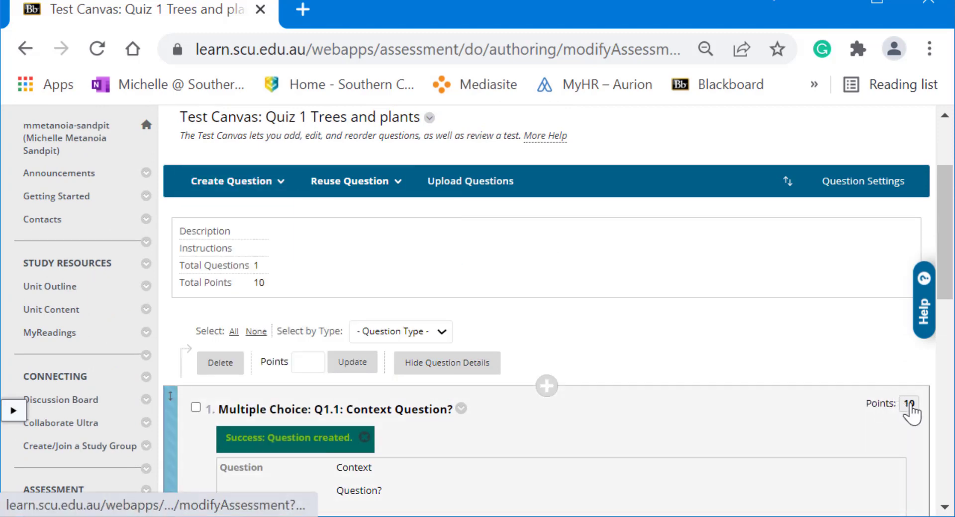
Step: Open the points value of question Q1.1 for editing and submit it as 10
click(910, 406)
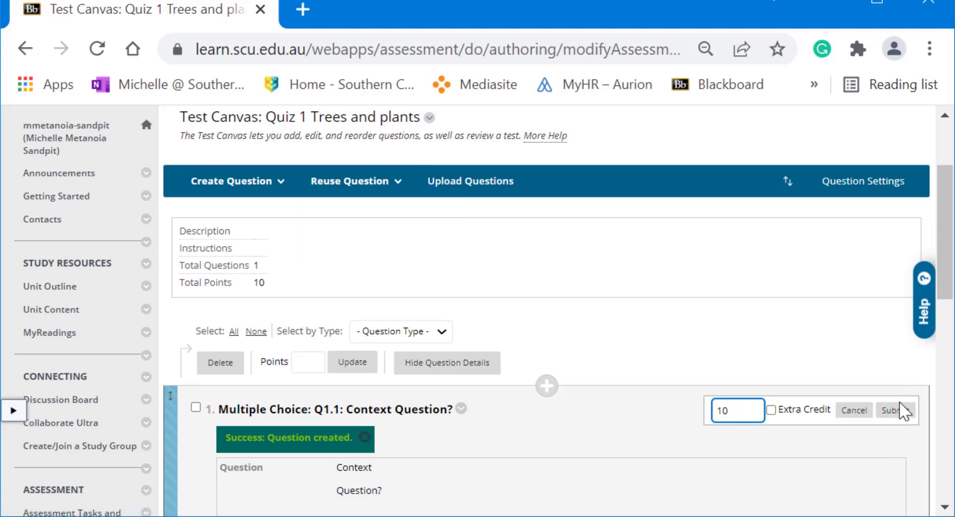
click(741, 413)
click(895, 411)
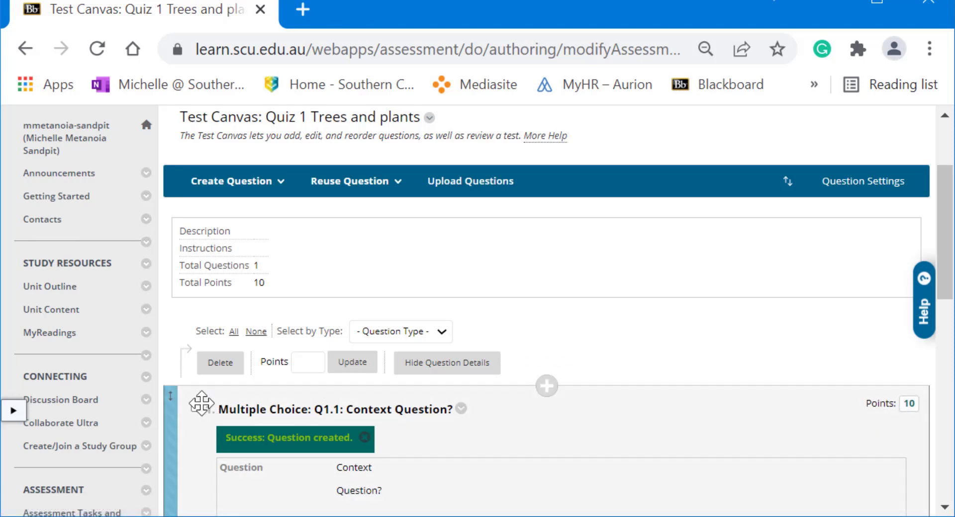
Step: Select question Q1.1 and update the points of the selected questions to 10
click(196, 407)
click(307, 363)
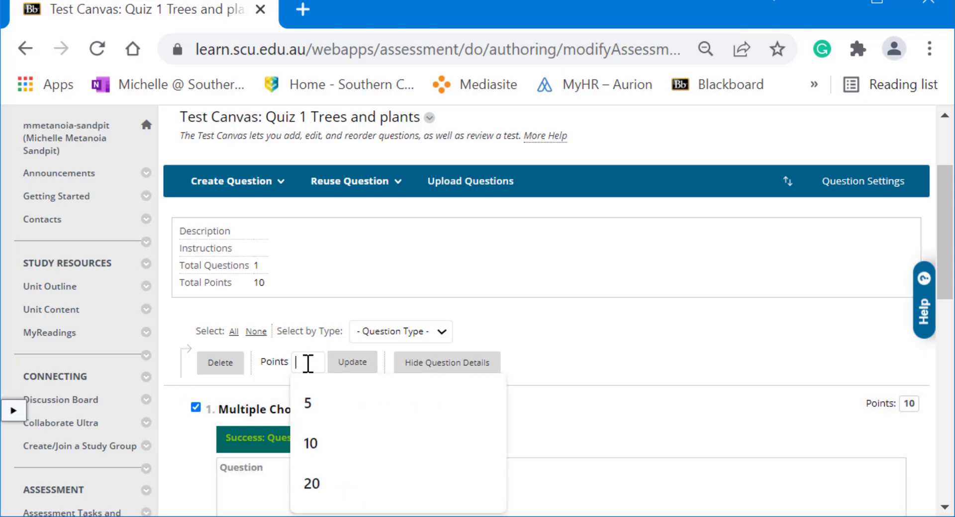
click(326, 444)
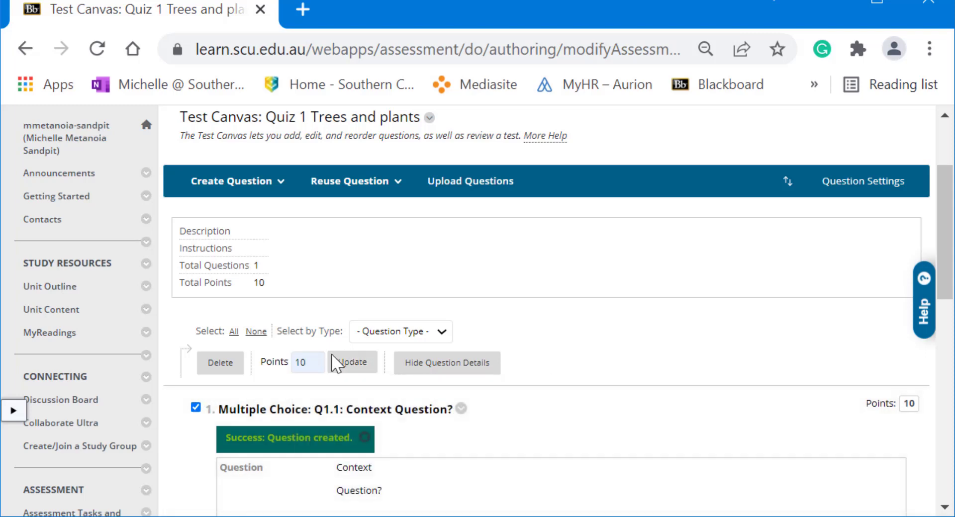
click(353, 363)
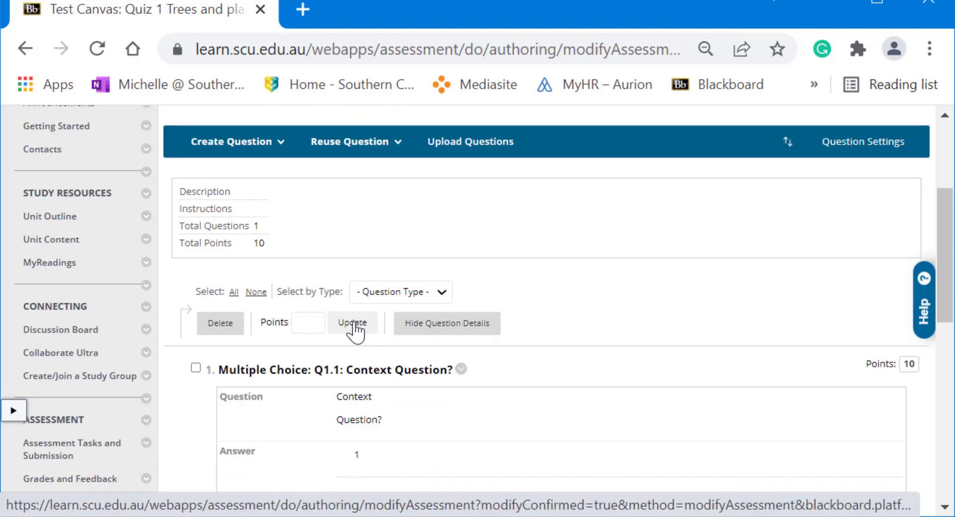